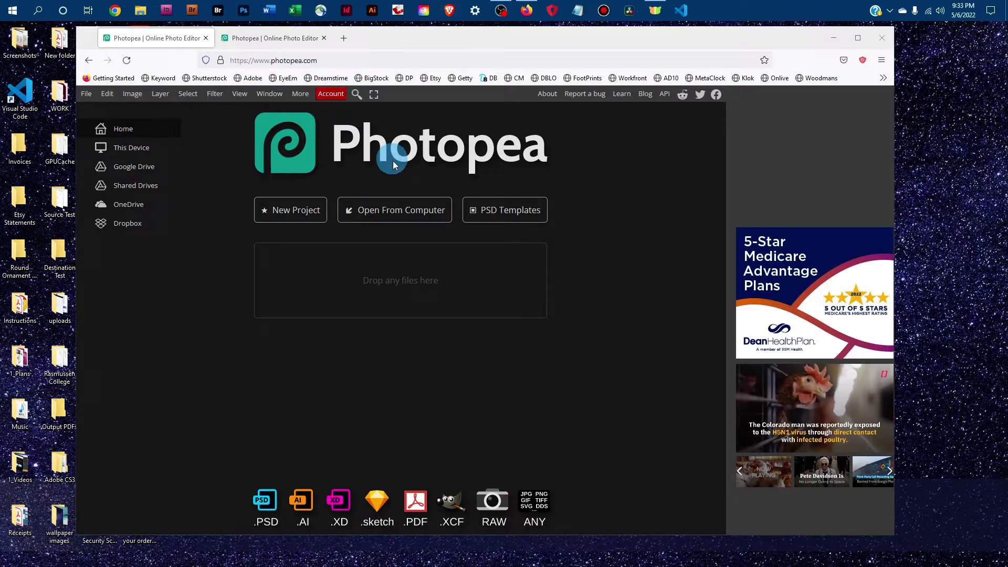
Step: Open LaptopAndMouse_8x12 PSD from Computer Mockups > Laptop and Mouse
click(395, 215)
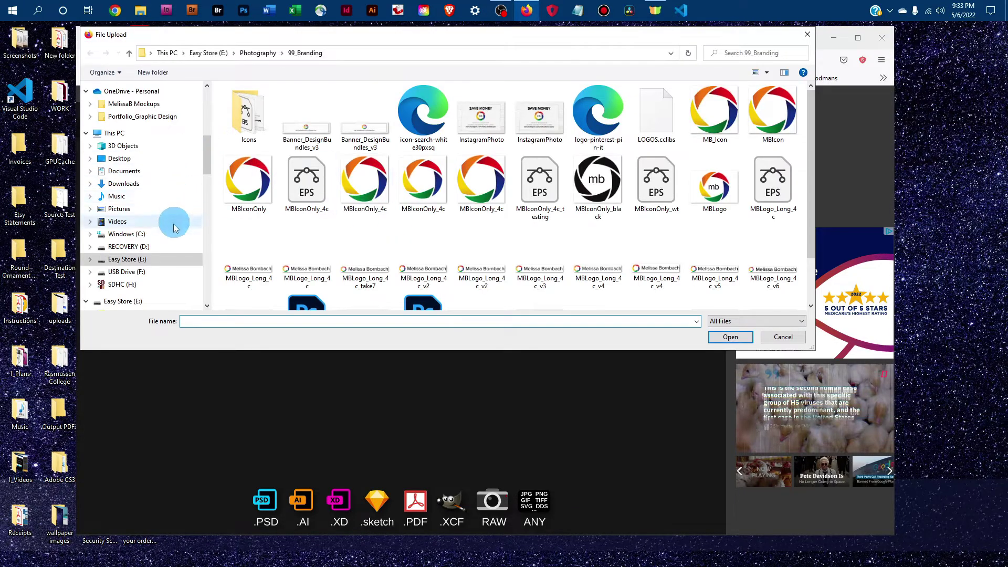
scroll(173, 230, up, 1)
click(136, 175)
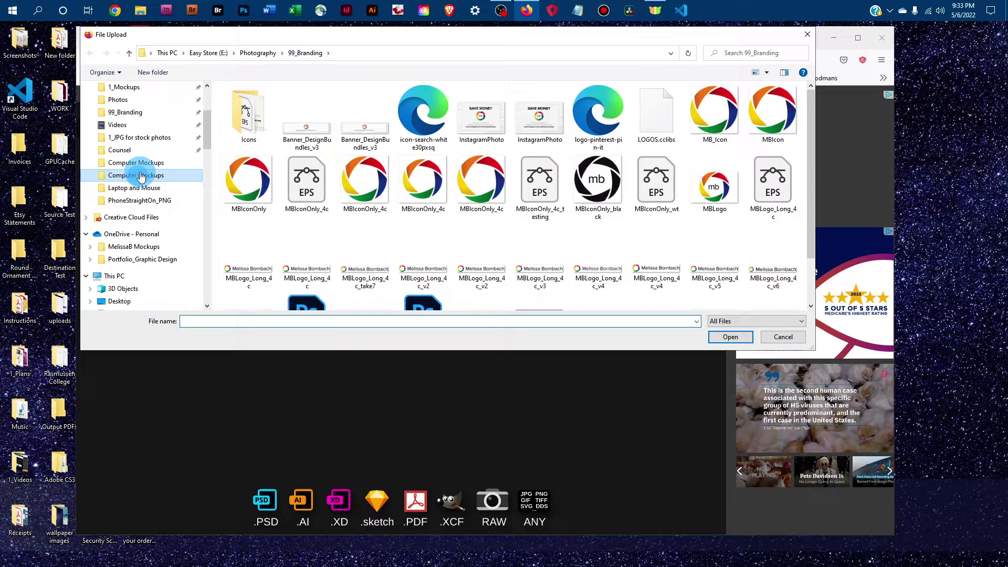
click(143, 190)
click(556, 140)
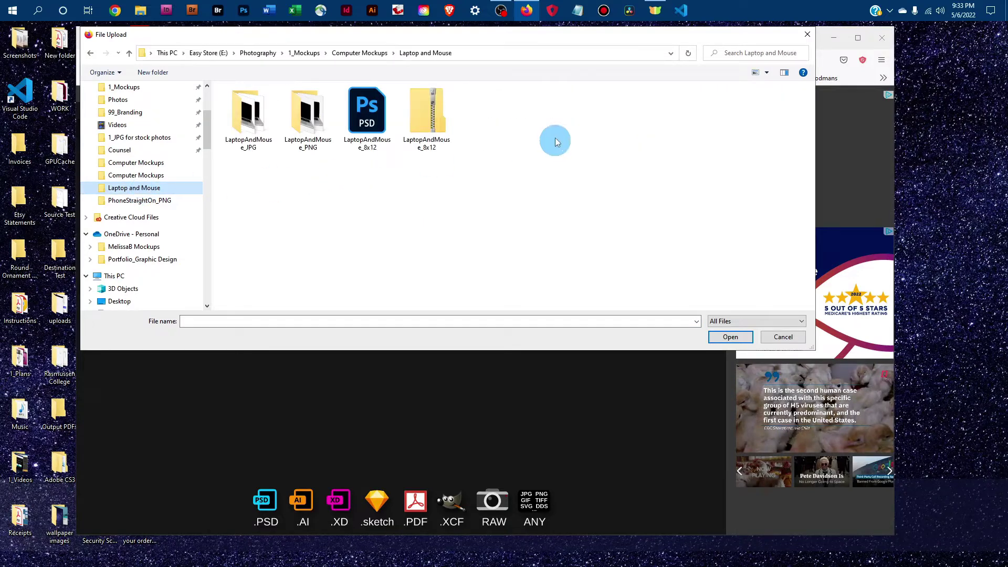
click(368, 124)
click(730, 336)
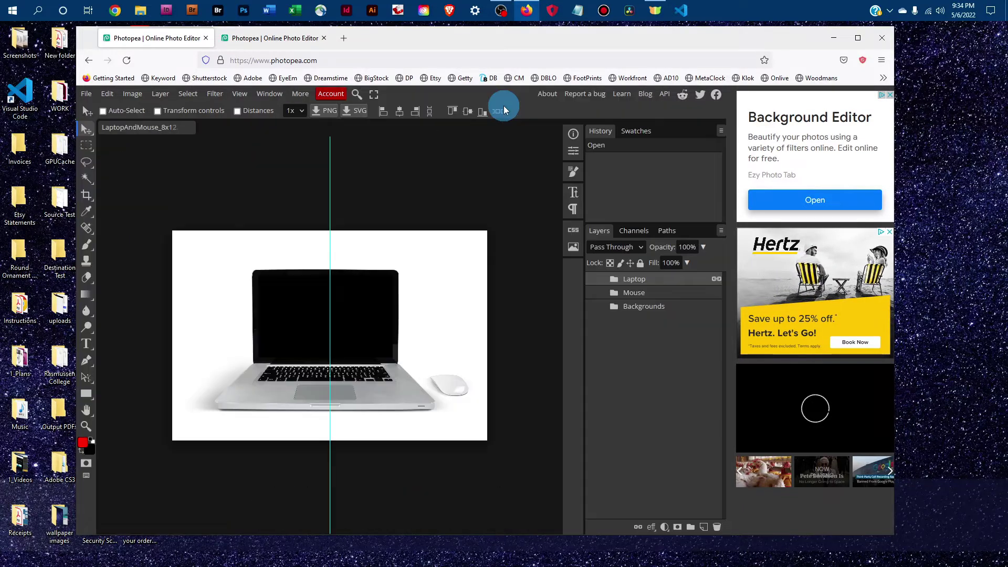
Step: Expand the Laptop group in the Layers panel to show its three layers
click(268, 101)
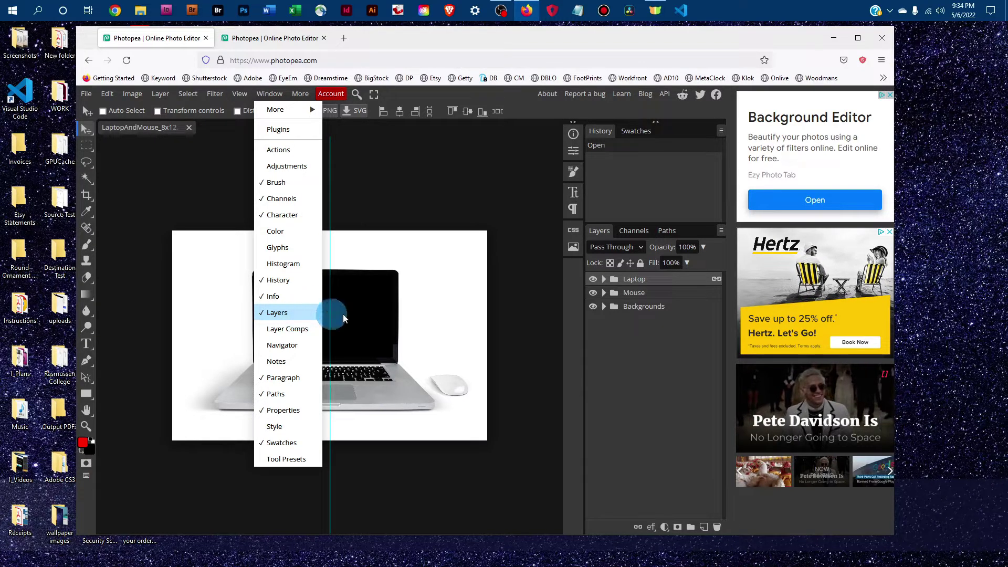
click(635, 323)
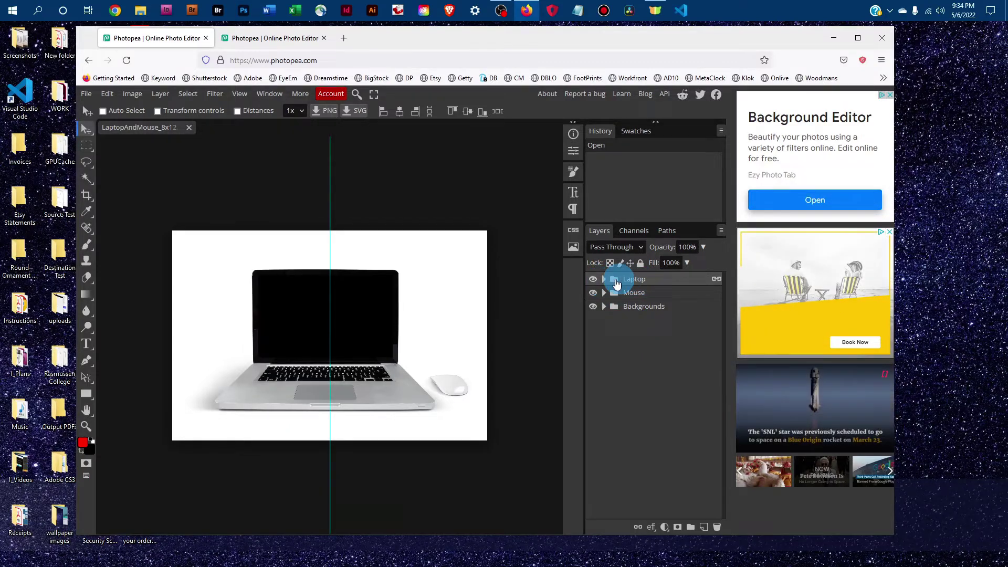
click(604, 280)
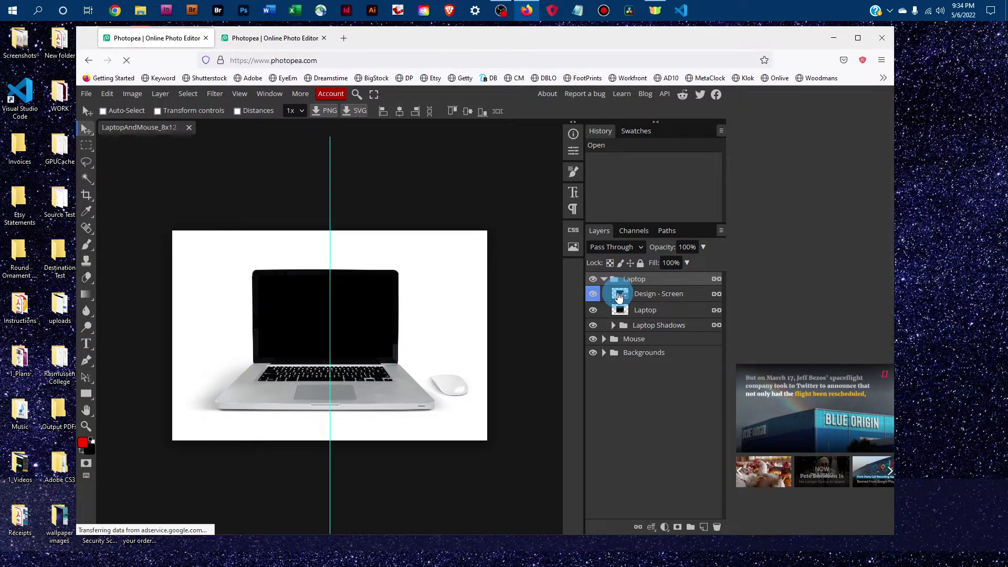
Step: Open the Design - Screen smart object, then open EtsyShopJPG from the 1_Art folder
double_click(618, 295)
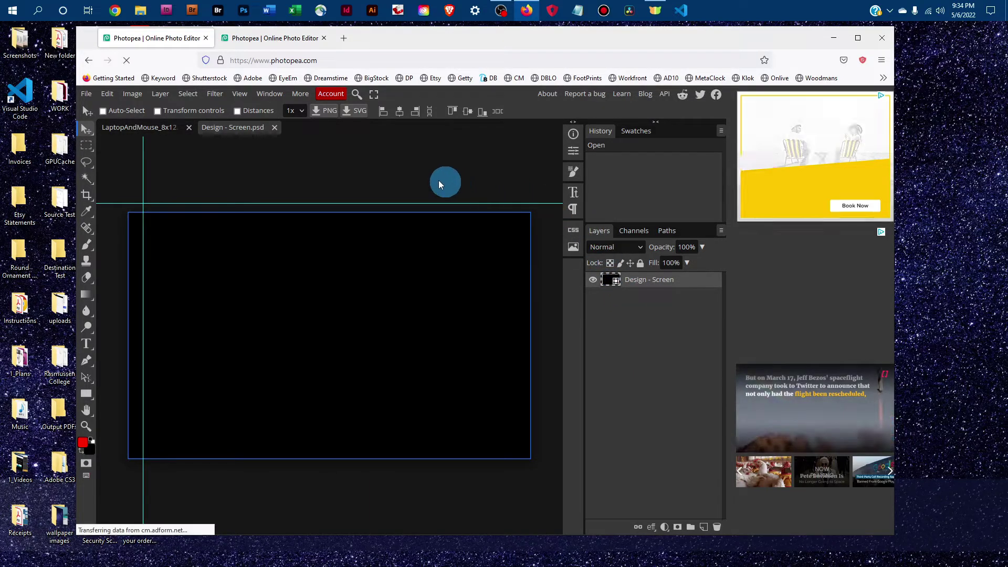
click(86, 94)
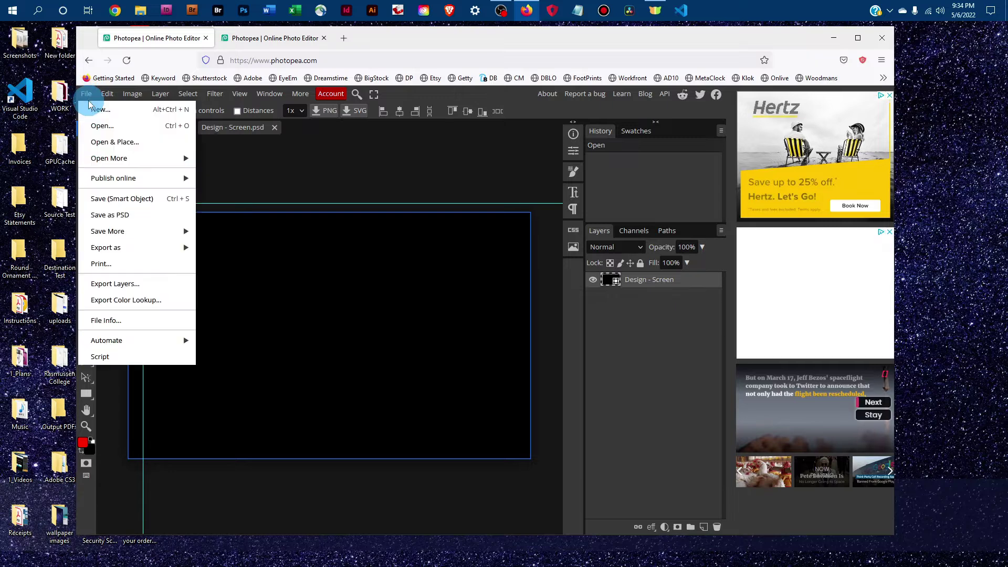
click(113, 126)
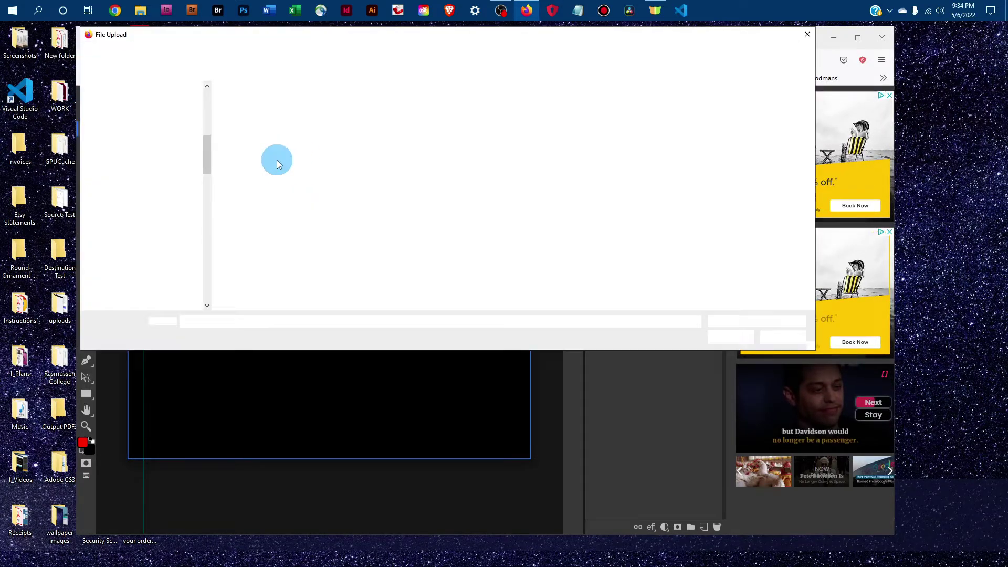
scroll(168, 173, up, 5)
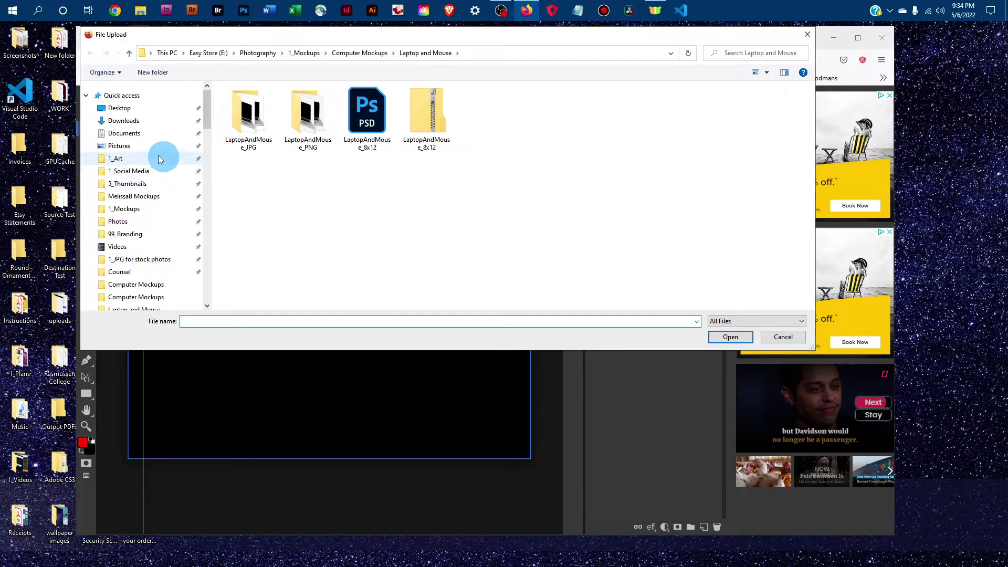
click(137, 158)
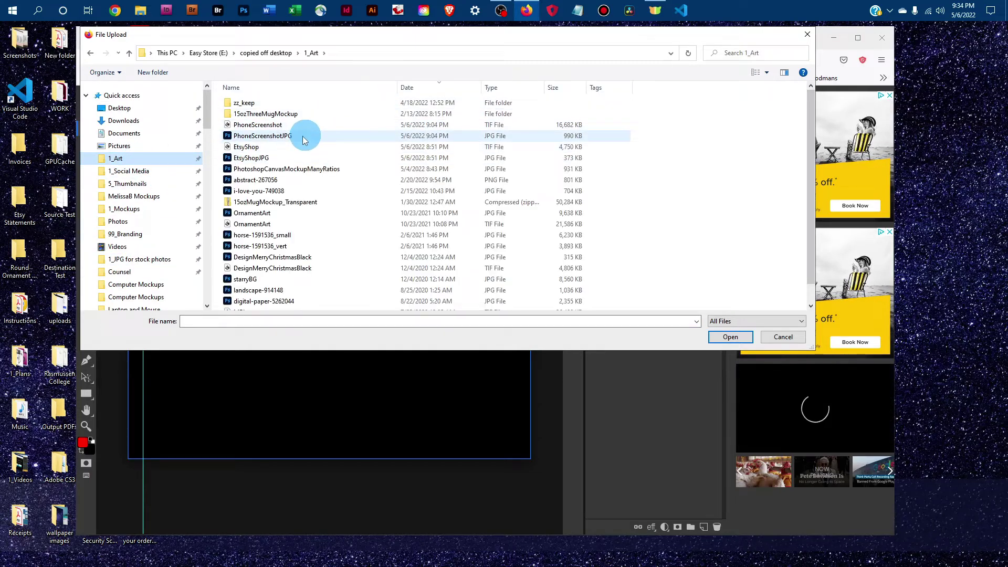
click(257, 158)
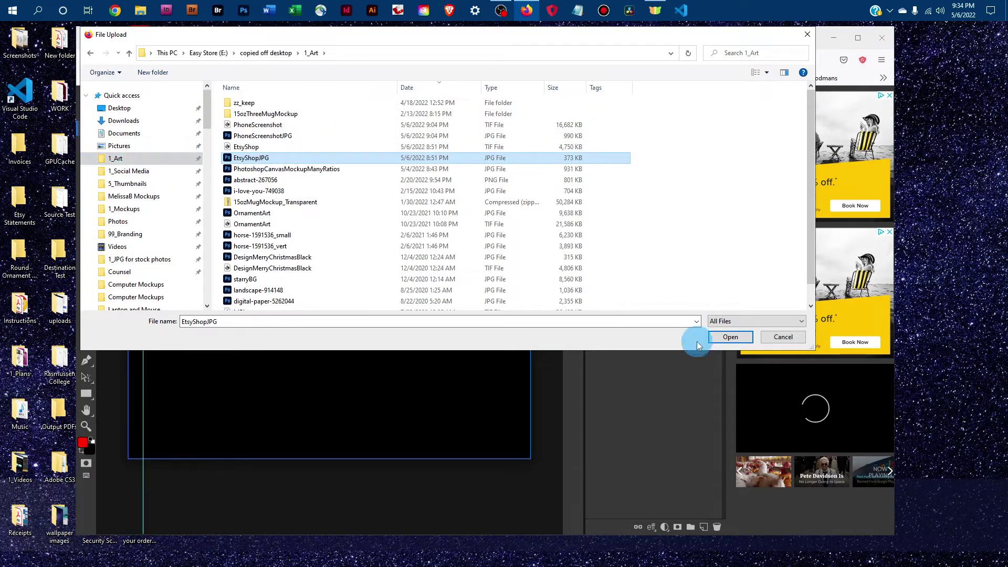
click(716, 337)
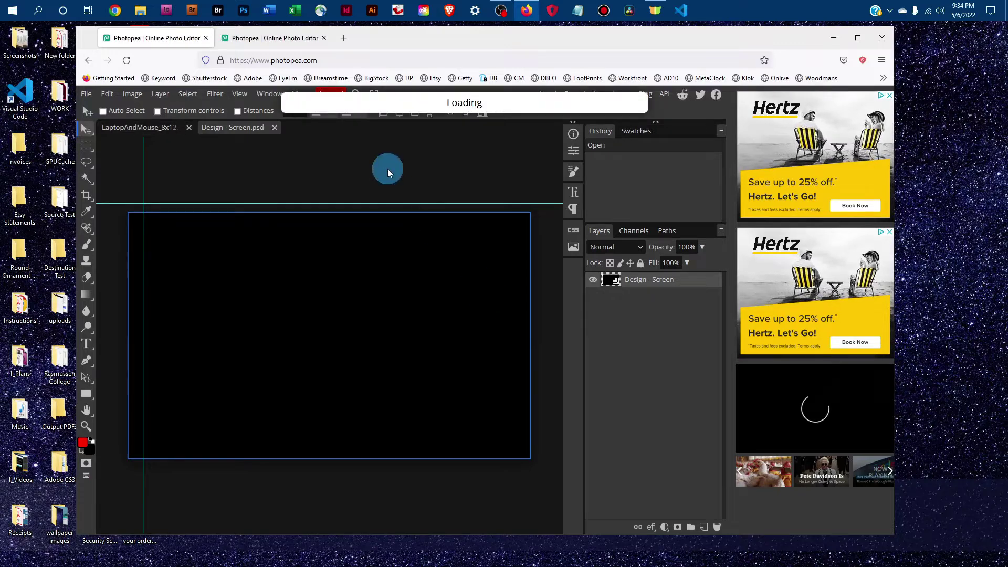
Step: Copy the whole EtsyShopJPG image and paste it into Design - Screen as Layer 1
click(187, 95)
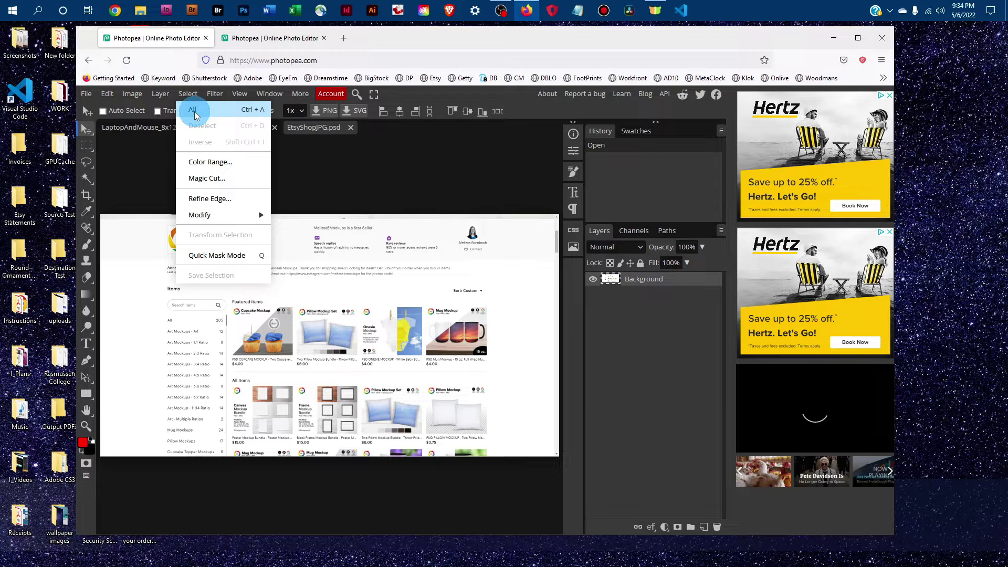
click(194, 110)
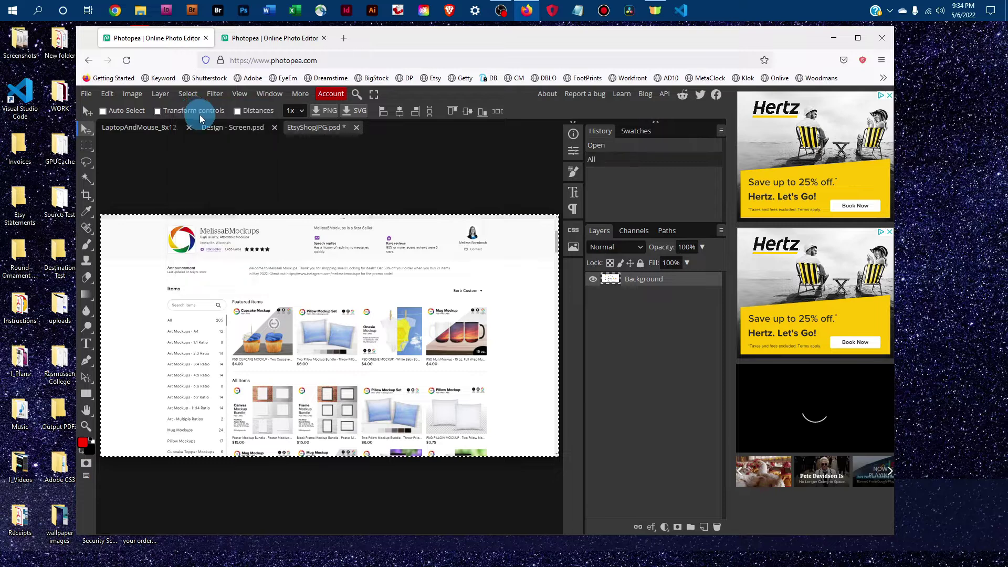
click(108, 94)
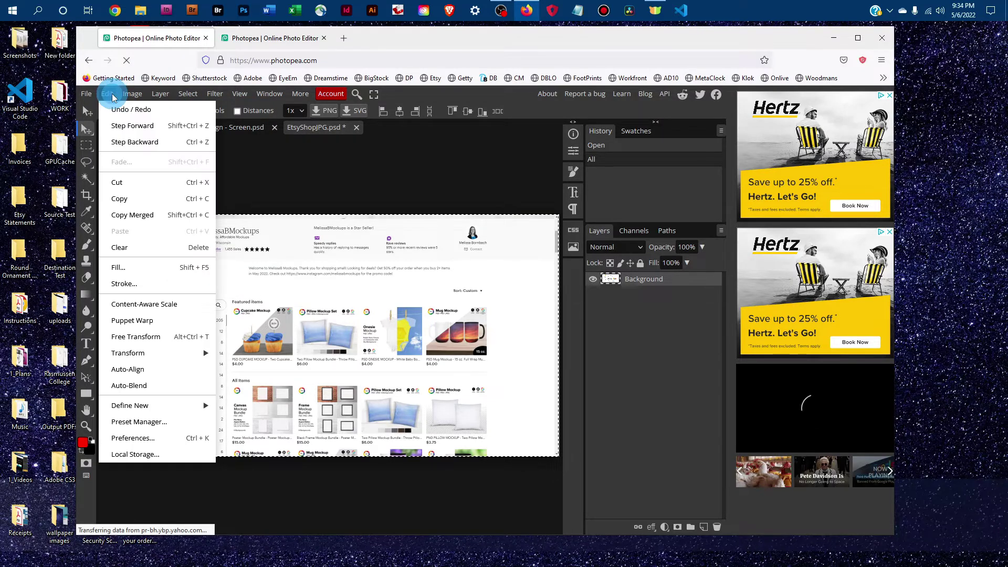
click(135, 199)
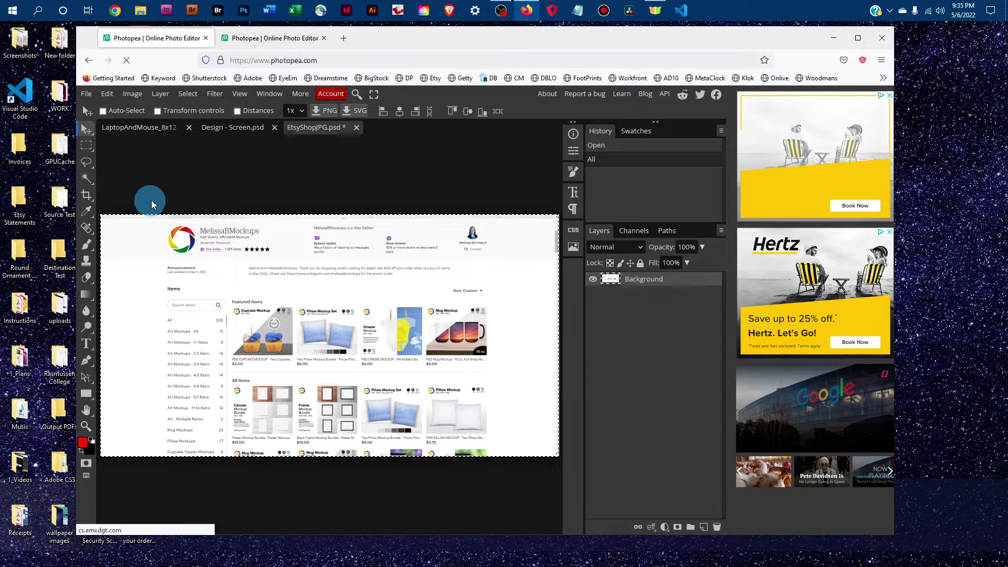
click(235, 128)
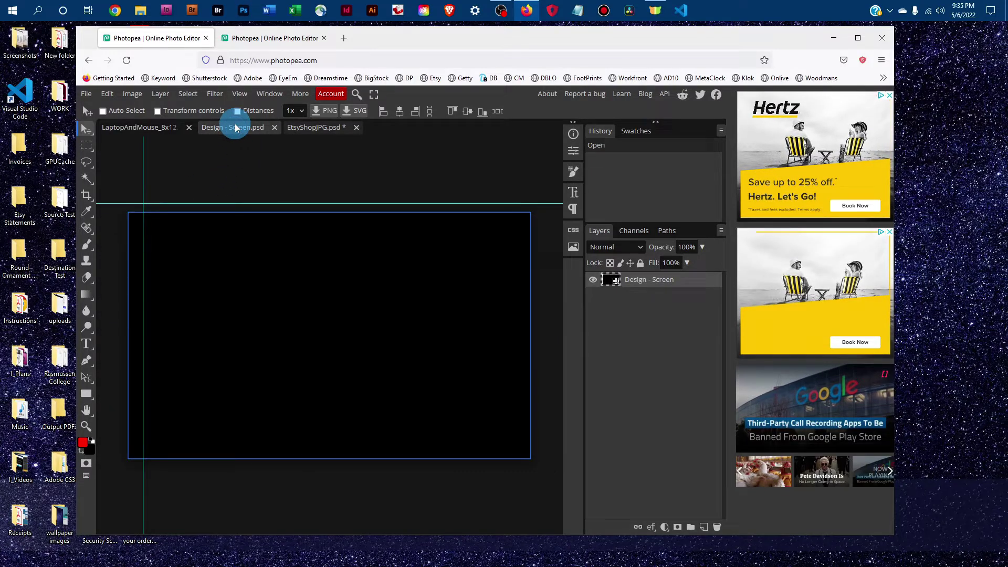
click(107, 94)
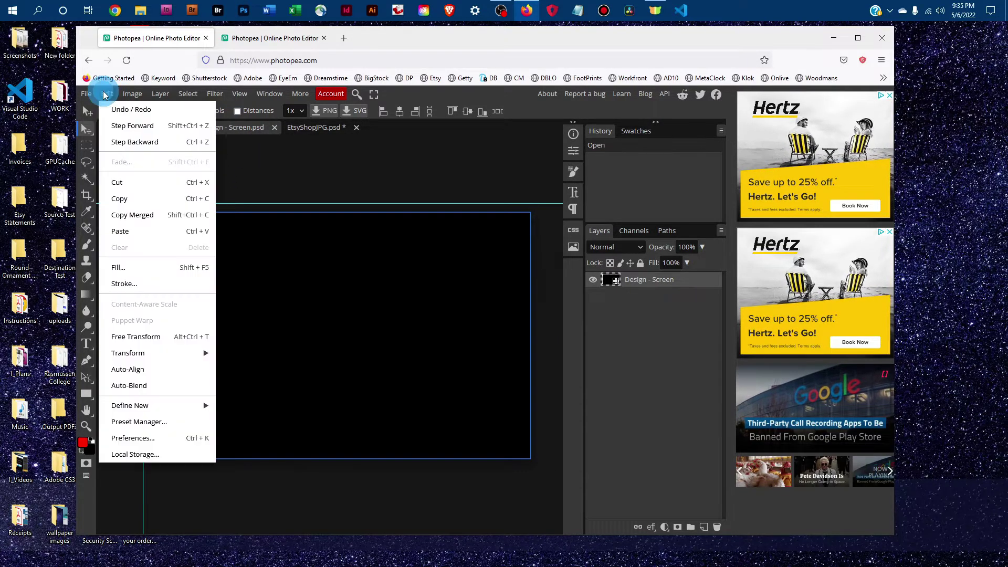
click(124, 231)
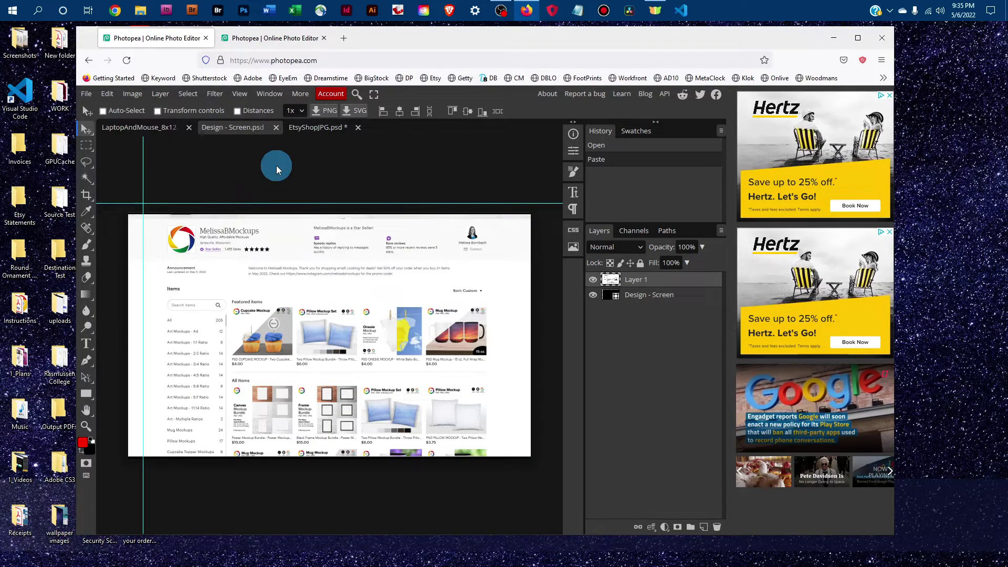
Step: Free-transform the pasted screenshot to about 102% and shift it to fill the canvas
click(105, 94)
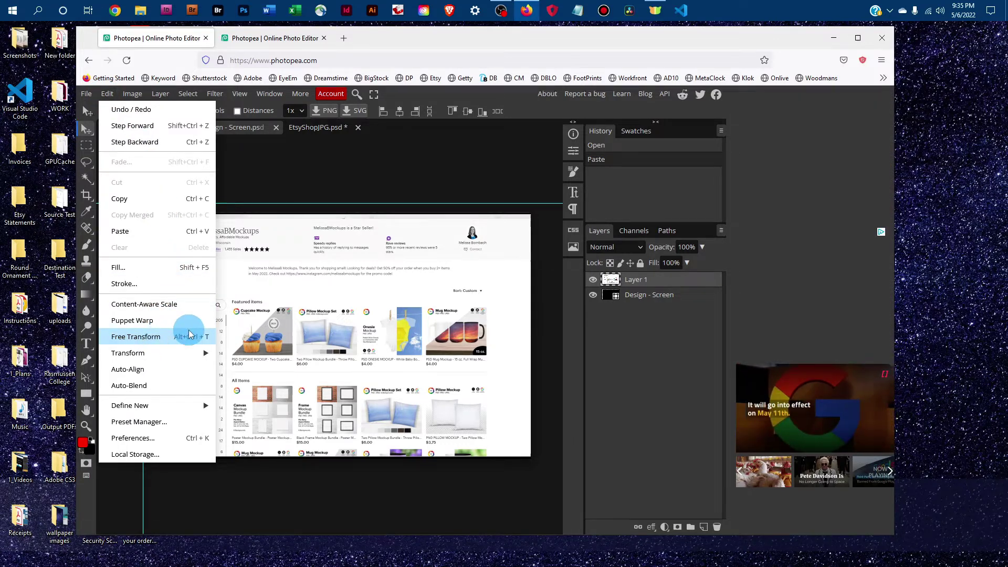
click(158, 337)
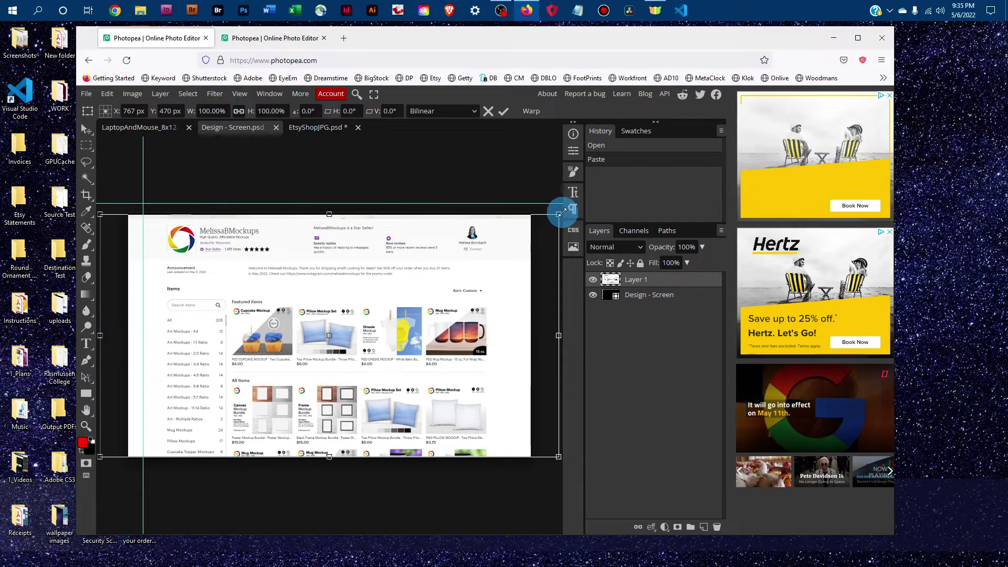
drag(565, 214, 571, 212)
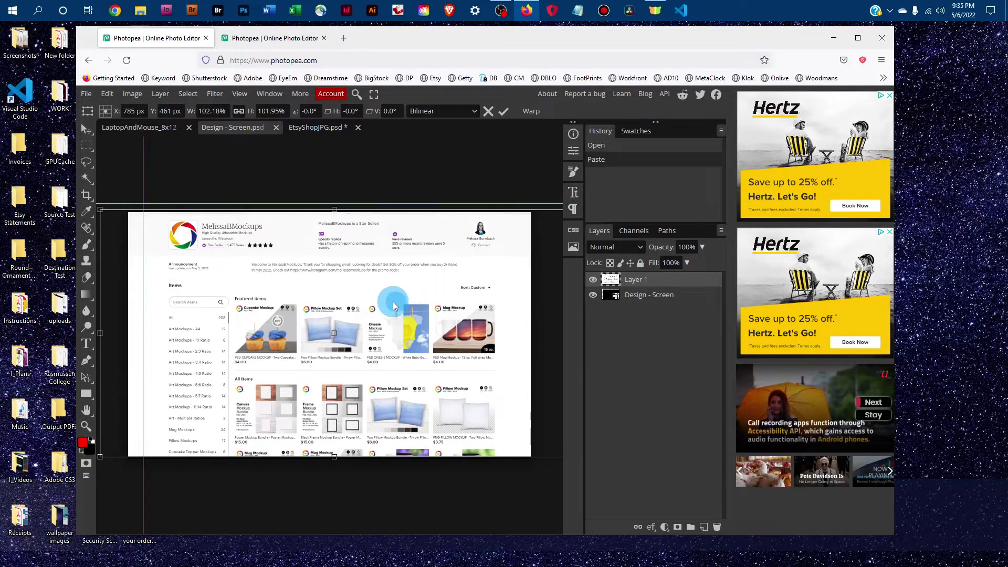
drag(387, 305, 390, 301)
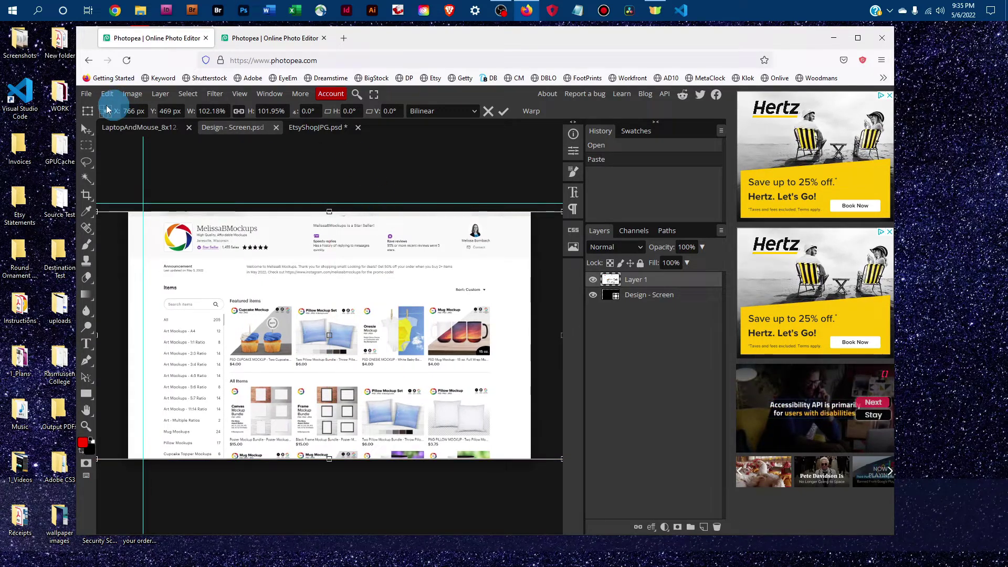
click(86, 97)
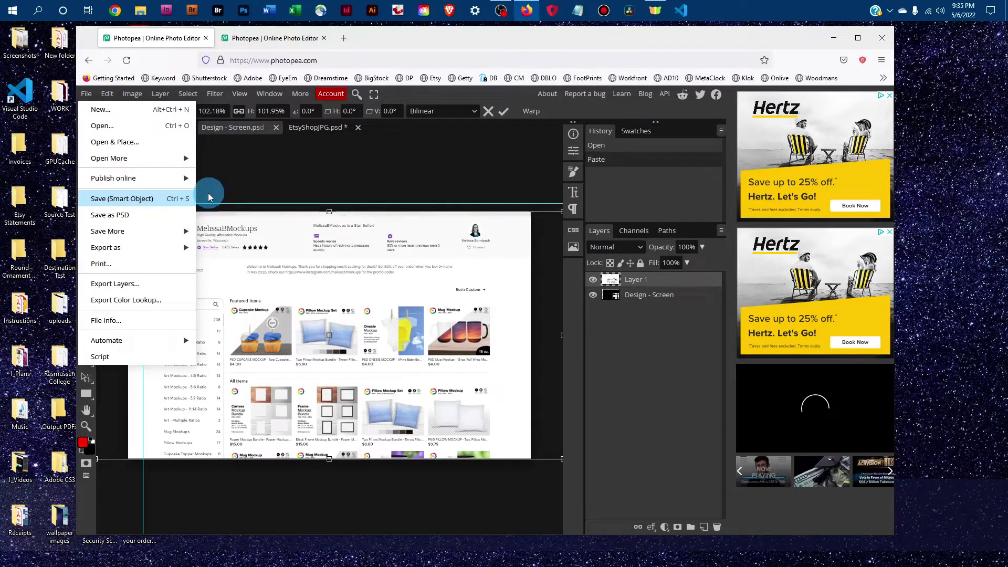
Step: Save the smart object, then close Design - Screen and EtsyShopJPG without saving
click(180, 198)
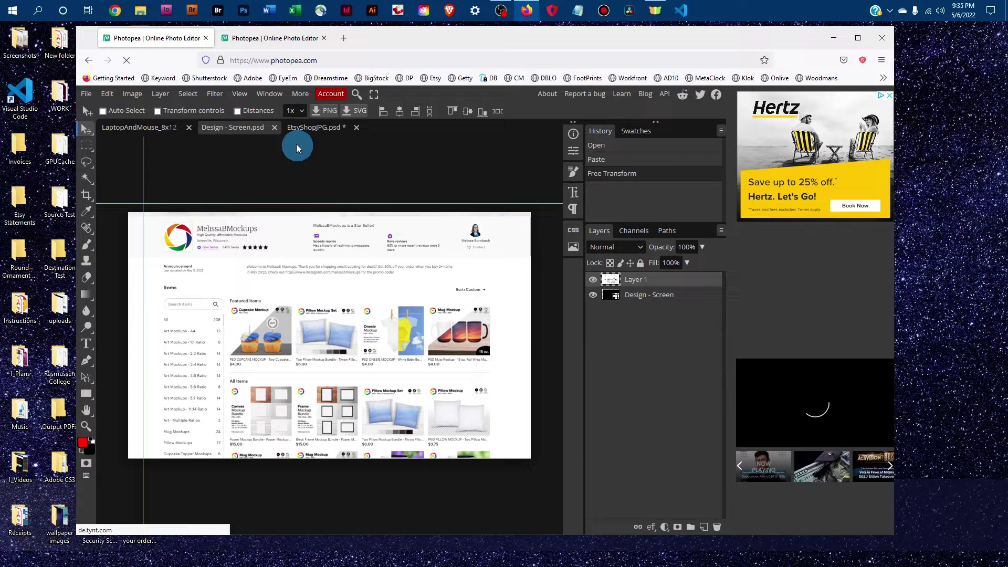
click(274, 128)
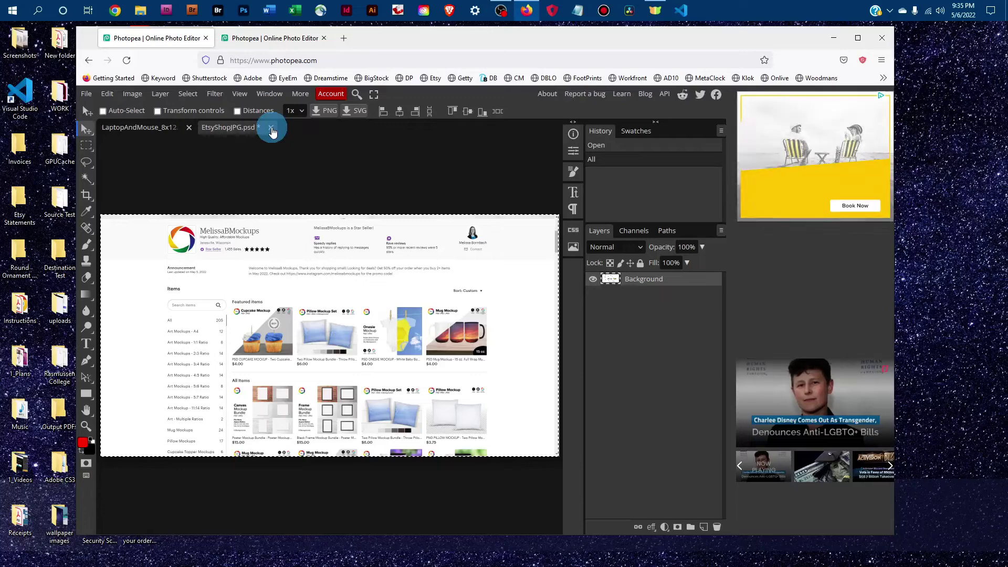
click(271, 127)
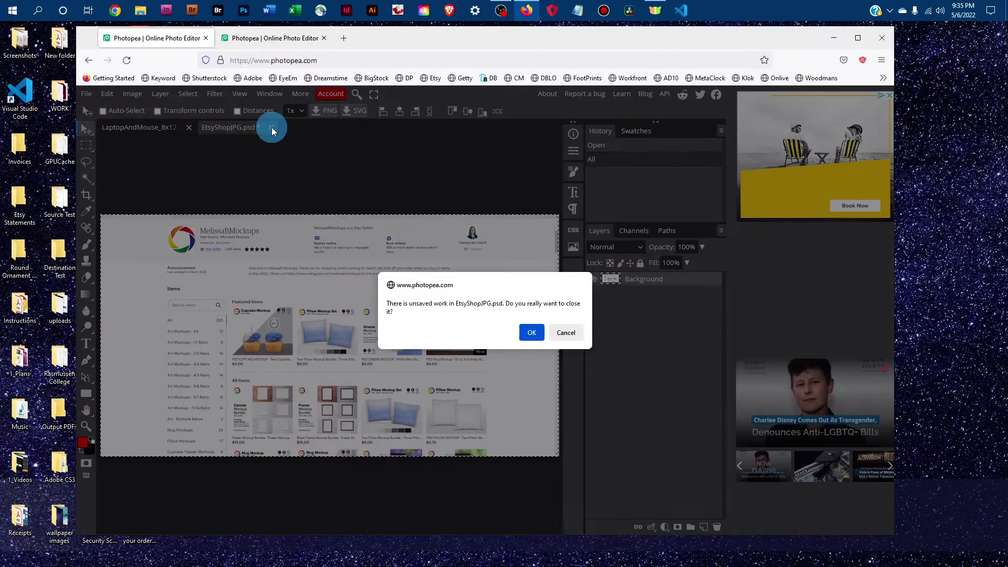
click(531, 333)
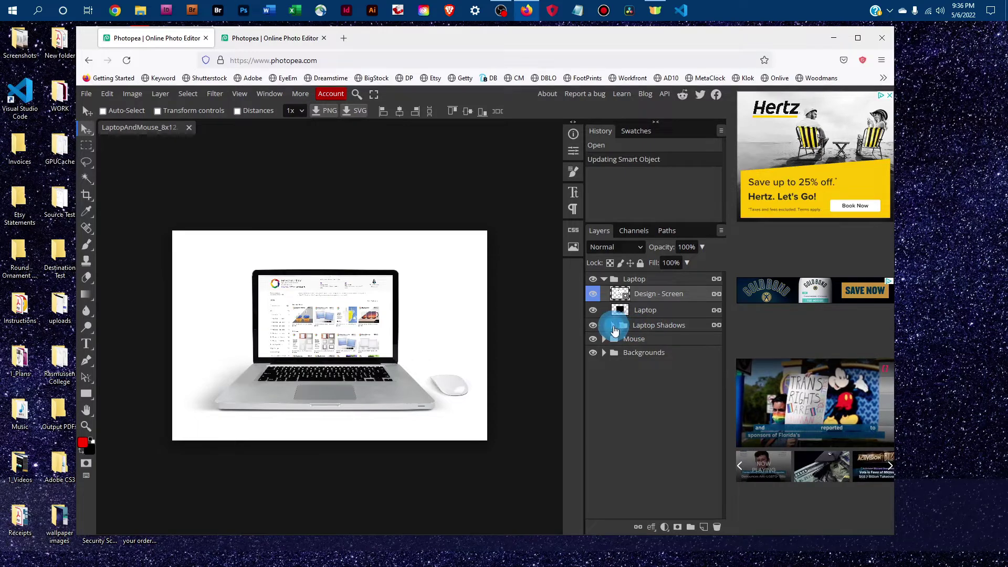
Step: Lower the Cast Shadow layer in Laptop Shadows to 49% opacity
click(614, 326)
click(653, 344)
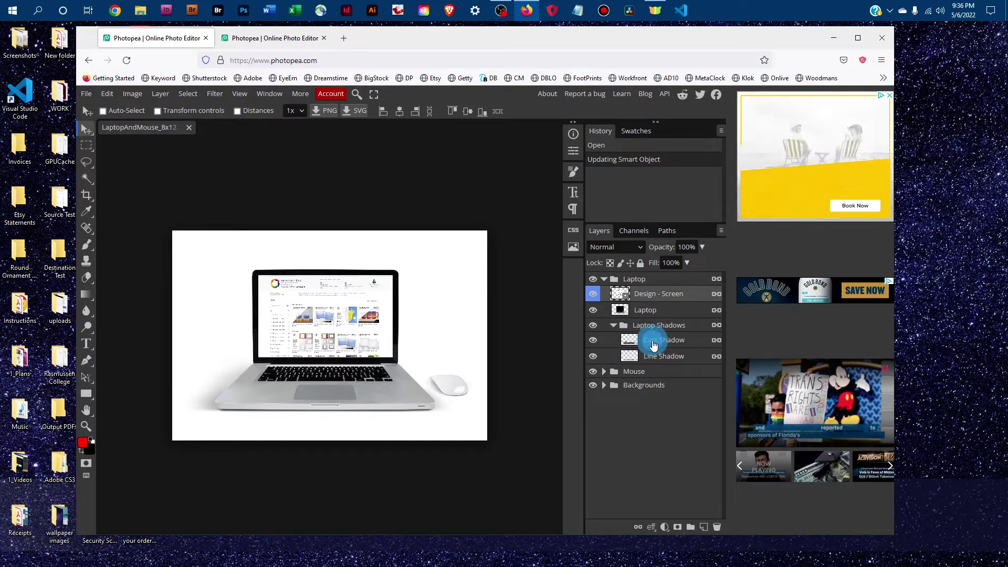
click(703, 247)
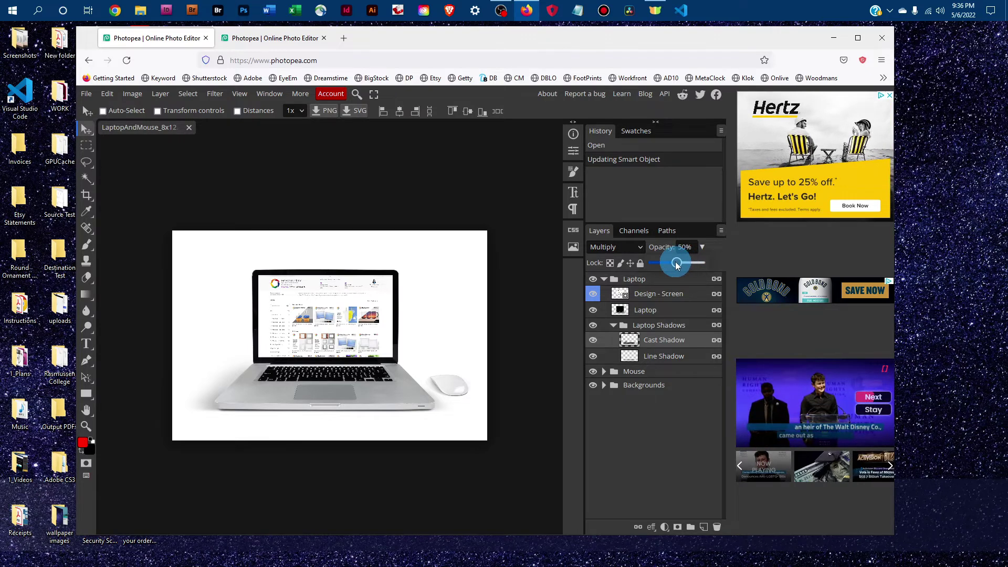
drag(685, 266, 677, 266)
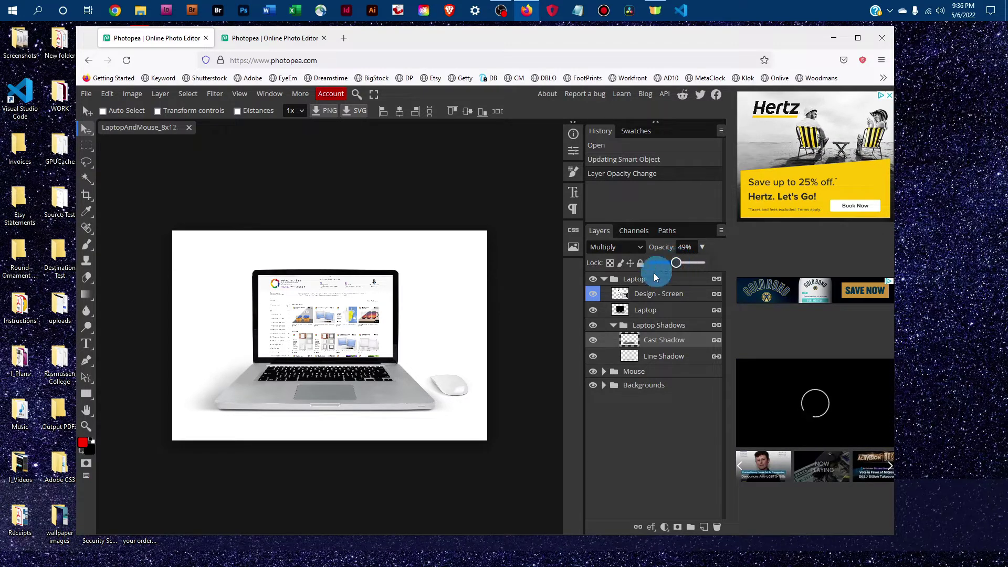
click(630, 340)
click(614, 326)
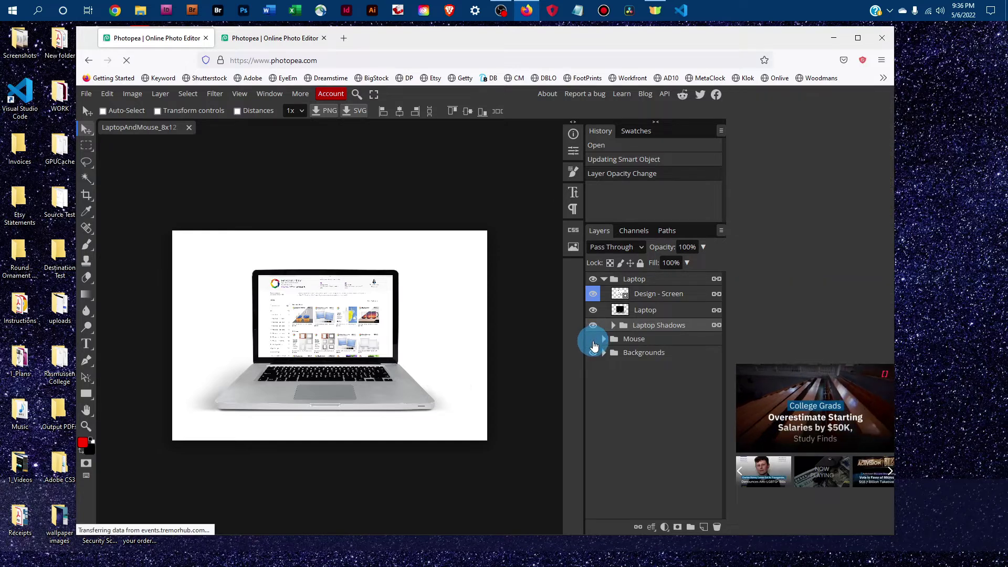
Step: Turn off the Backgrounds group's visibility so the mockup sits on transparency
click(593, 339)
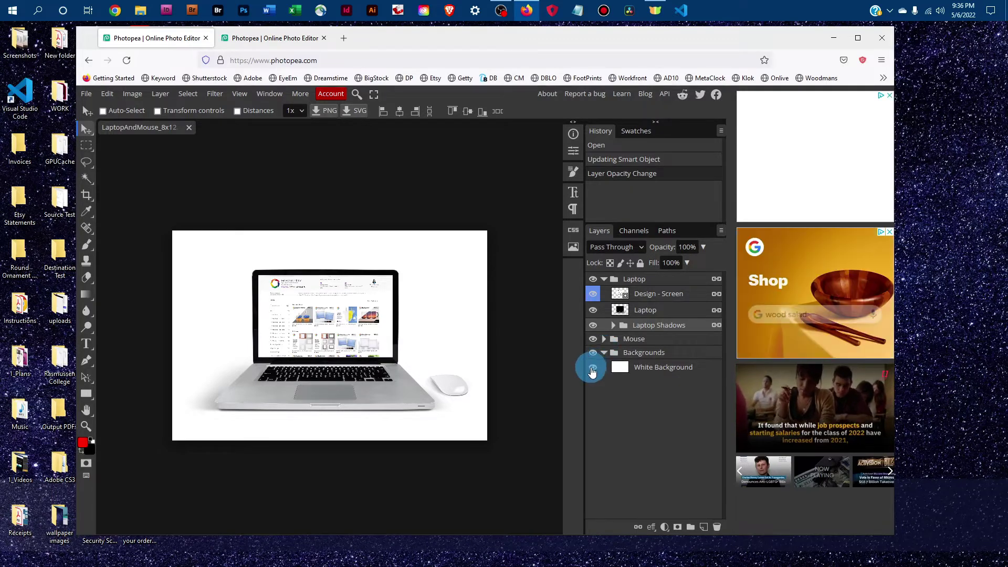
click(592, 371)
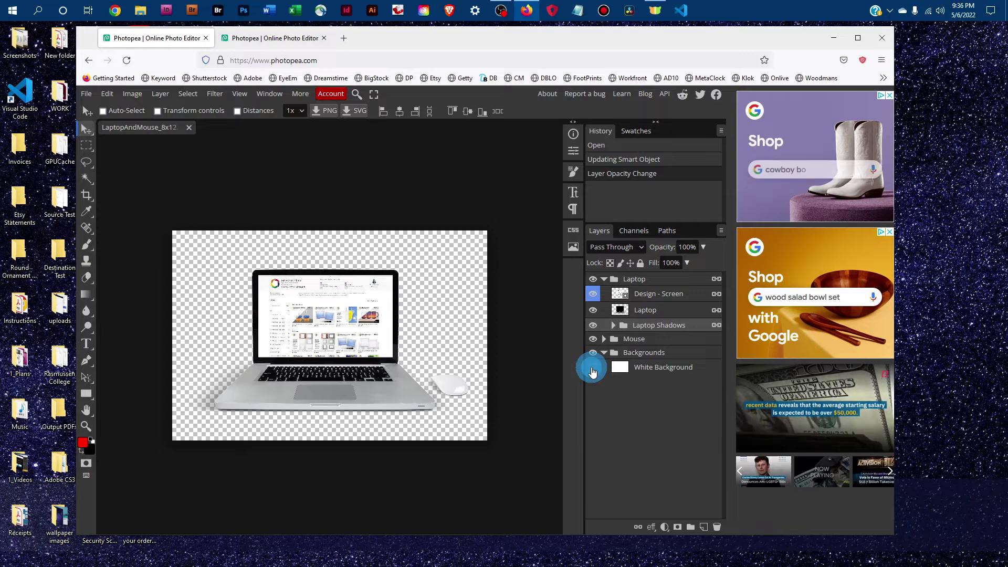
click(592, 371)
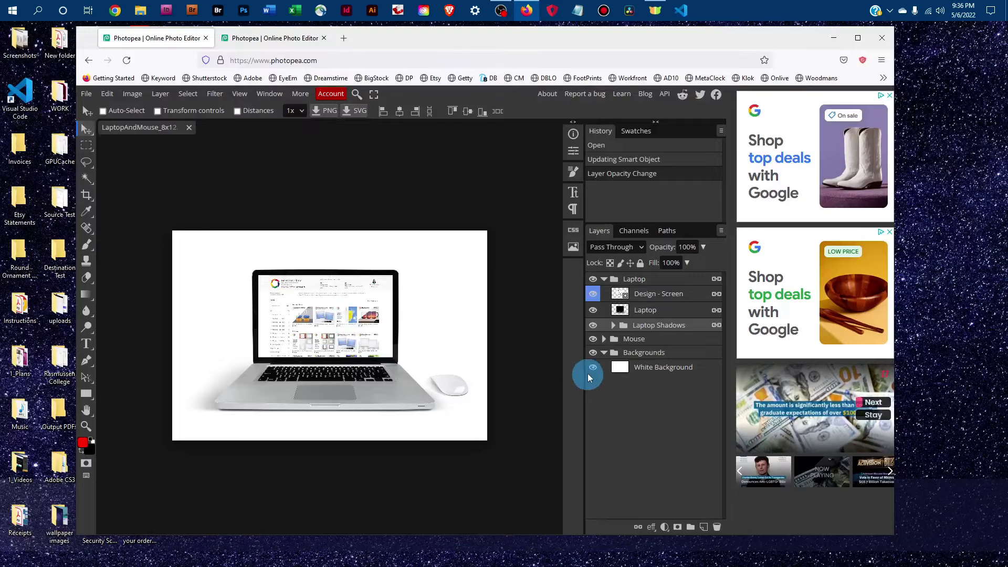
click(603, 353)
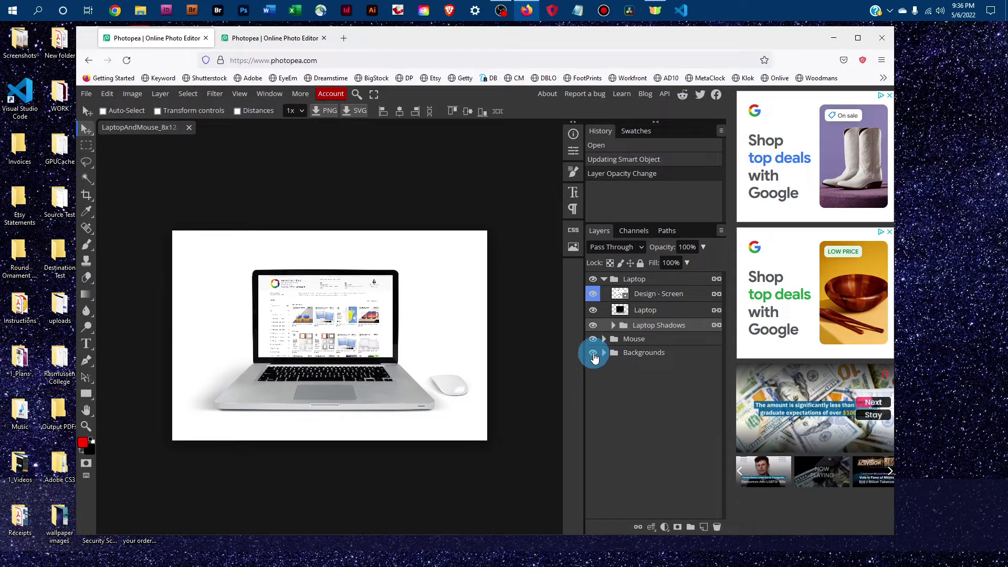
click(593, 353)
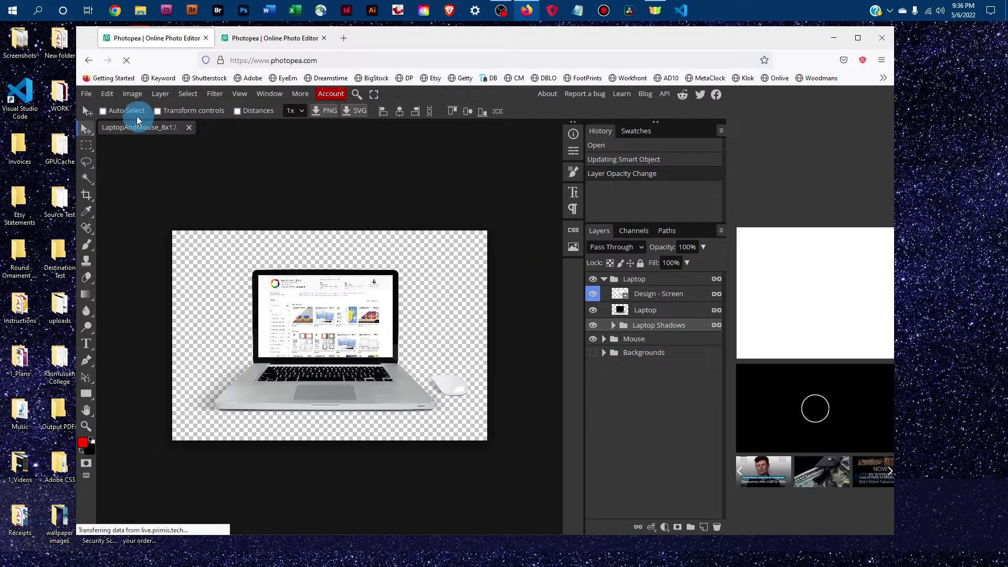
click(85, 93)
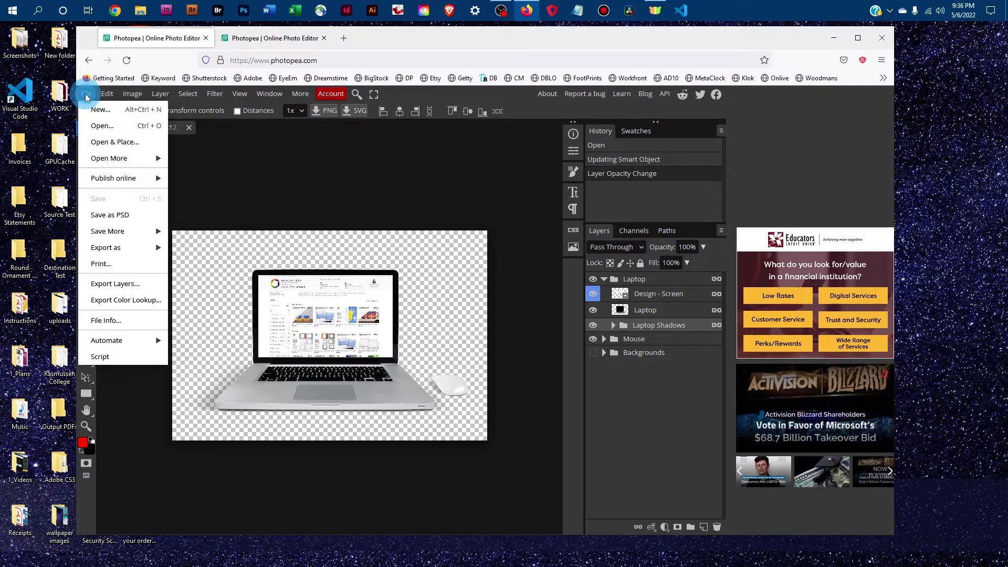
mouse_move(152, 247)
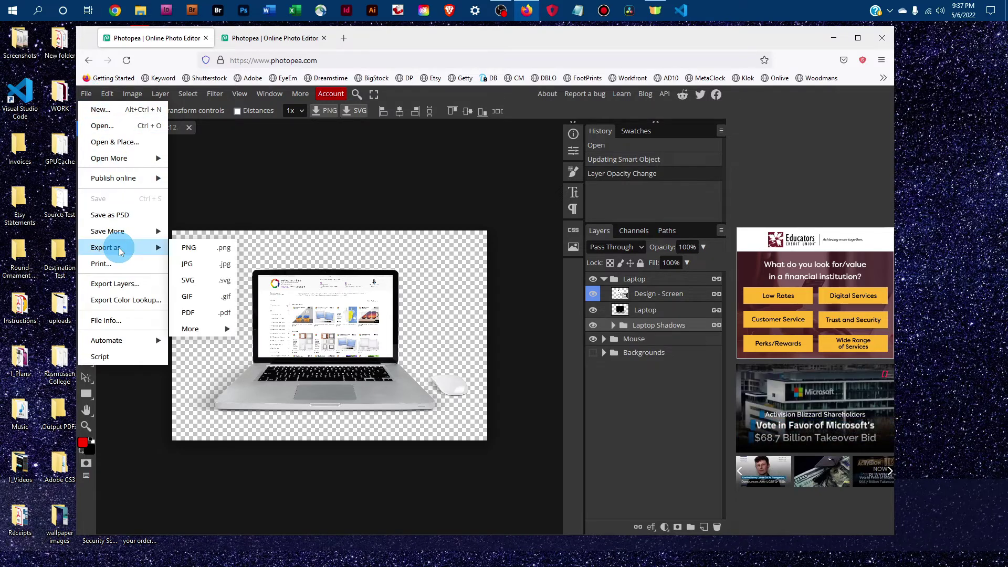
click(86, 95)
click(87, 95)
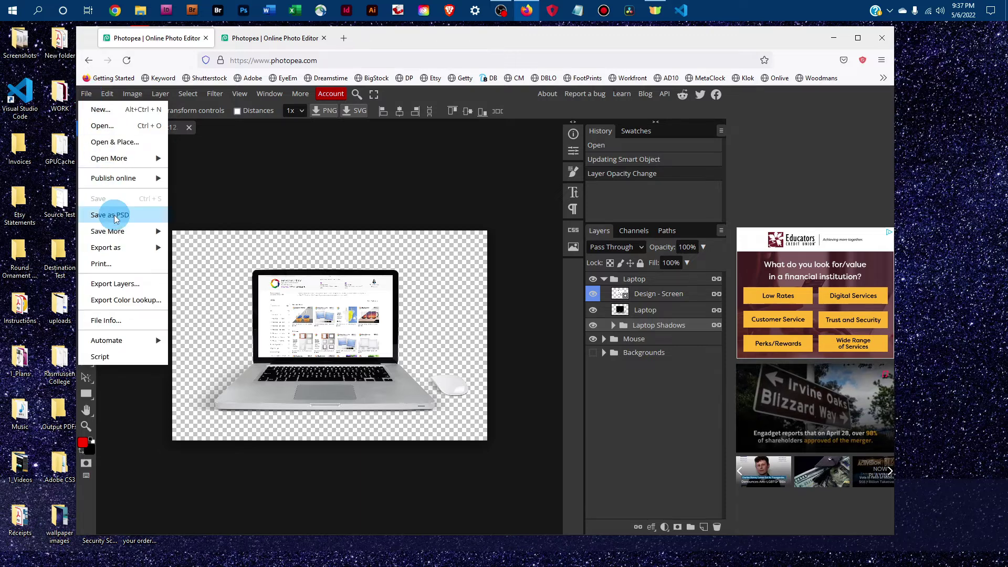
click(318, 187)
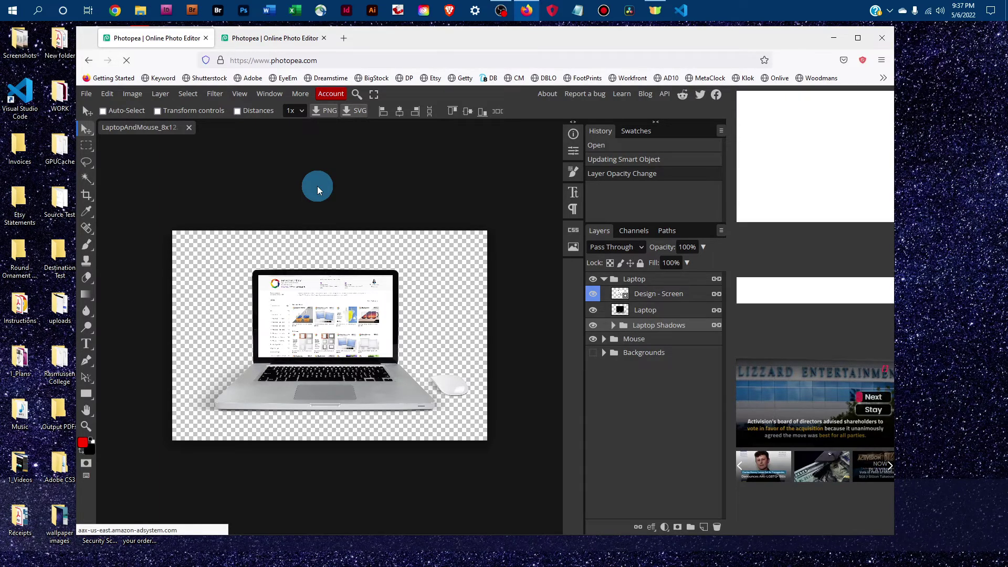
Step: Switch to the browser tab showing MelissaBMockups.psd
click(303, 42)
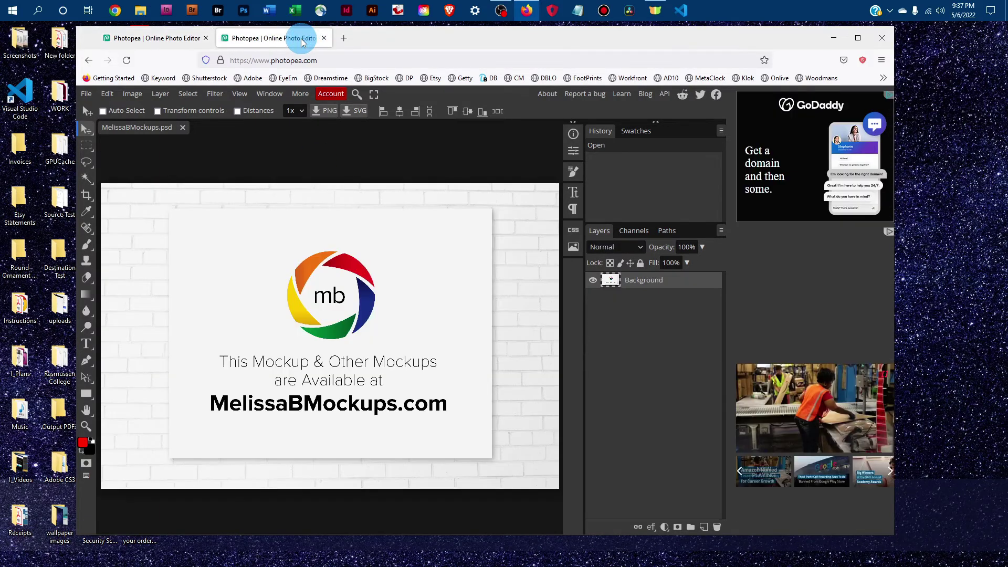